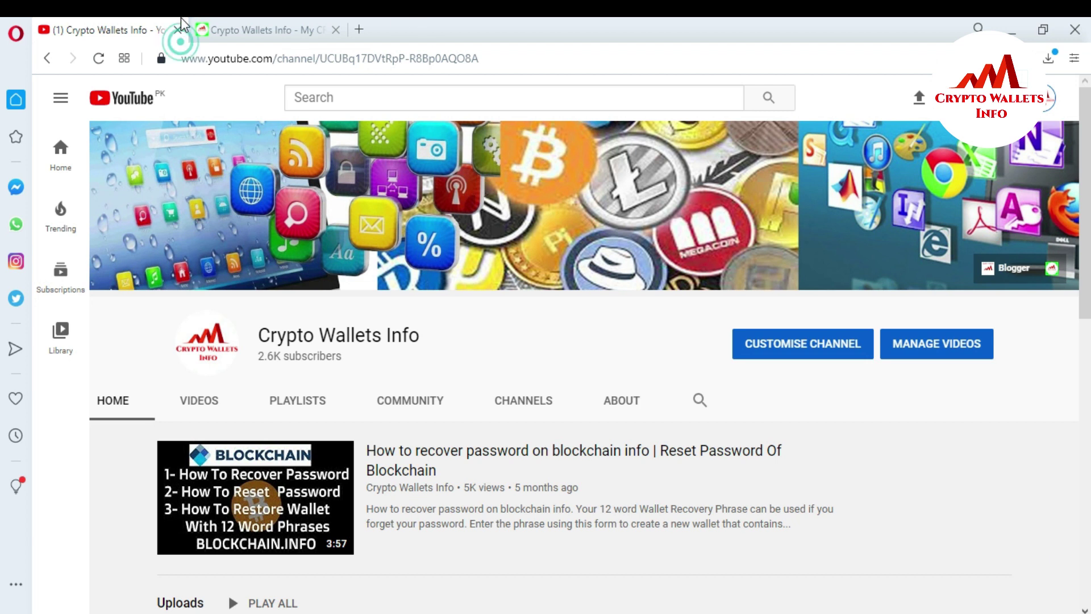
# Step: In TronLink, view the empty TRX detail page, then return to the Tron Wallet asset overview
pyautogui.click(230, 29)
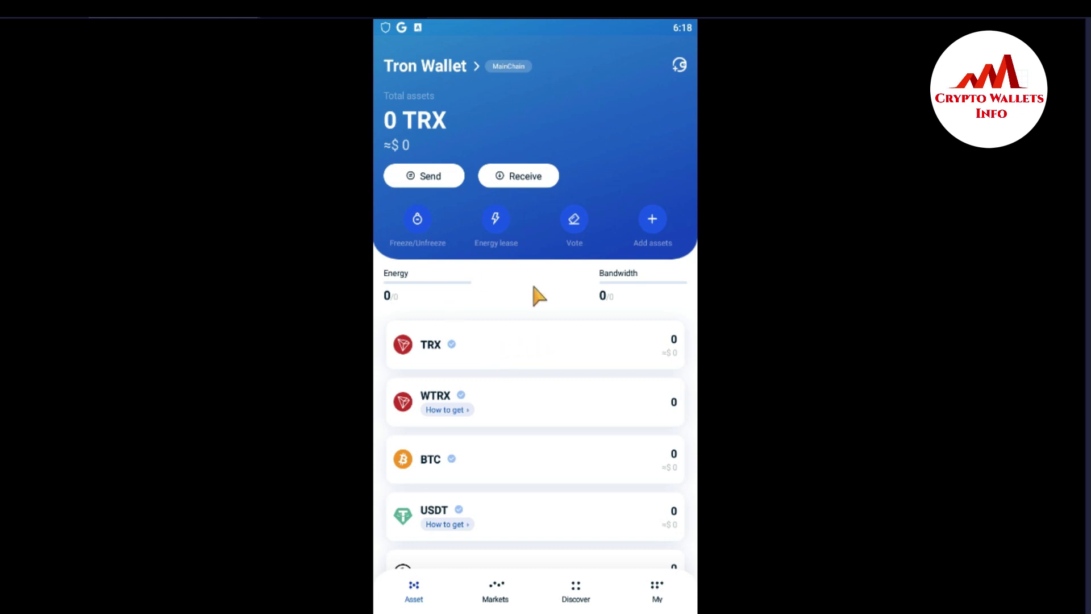
pyautogui.click(486, 348)
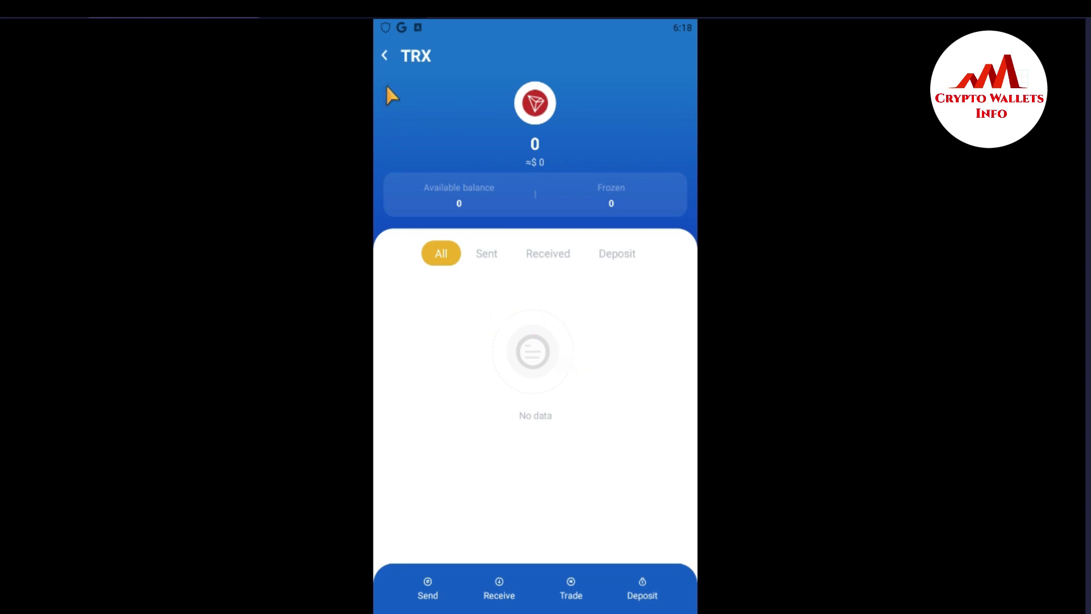
pyautogui.click(385, 56)
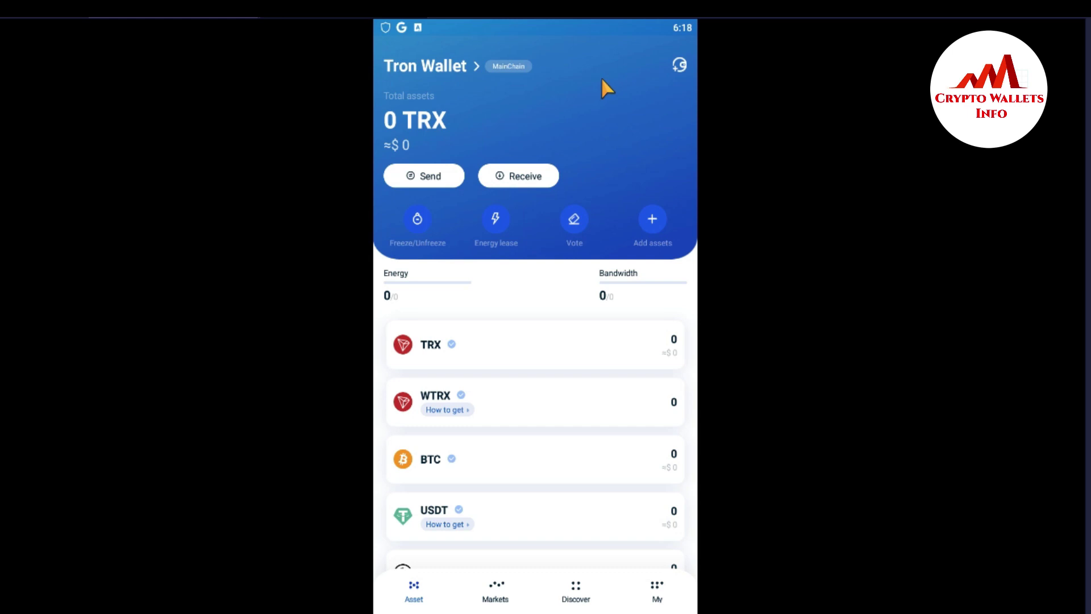
# Step: From Add Wallet, expand the Mnemonic import options and start a Non-HD mnemonic import
pyautogui.click(678, 65)
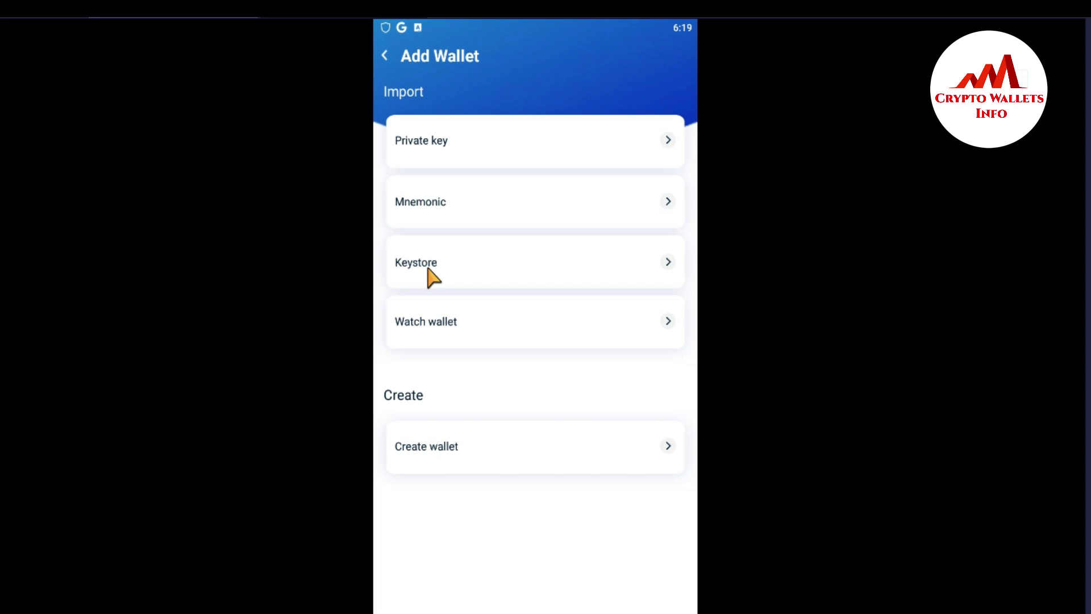
pyautogui.click(460, 206)
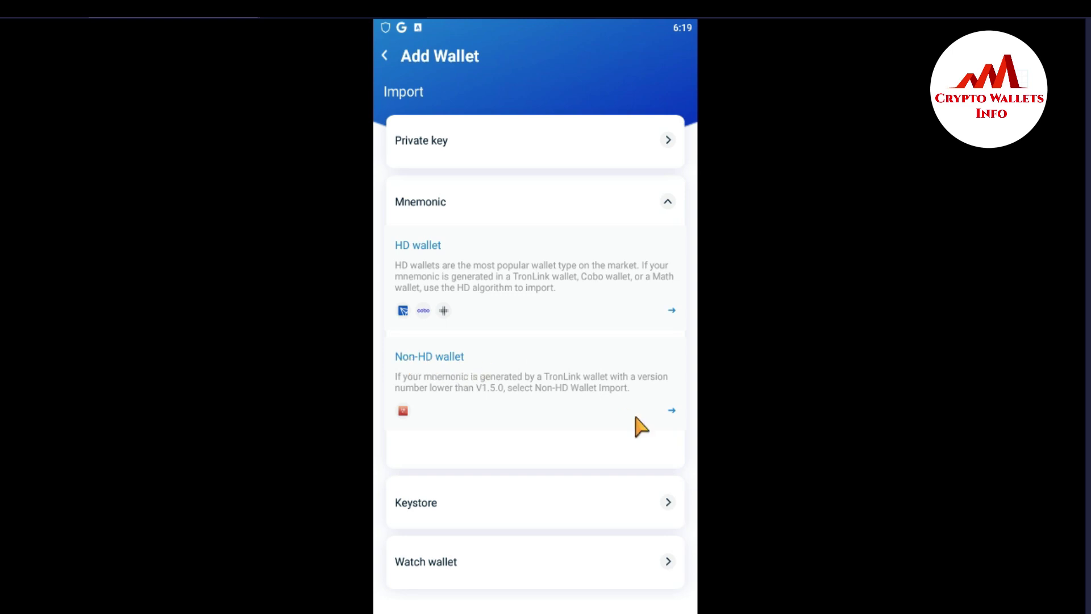
pyautogui.click(670, 410)
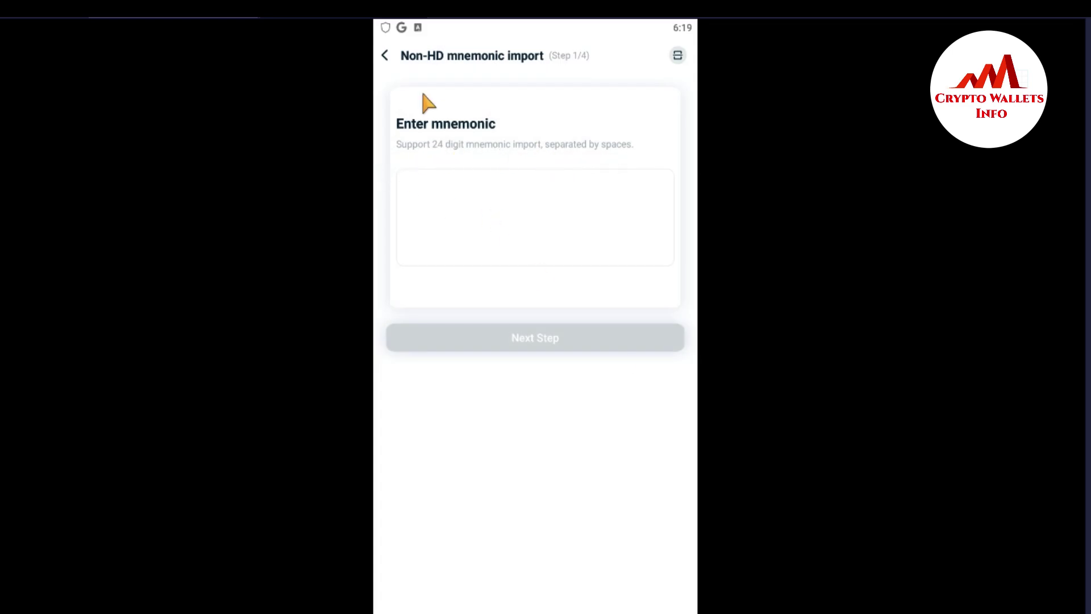
pyautogui.hotkey('alt', 'Tab')
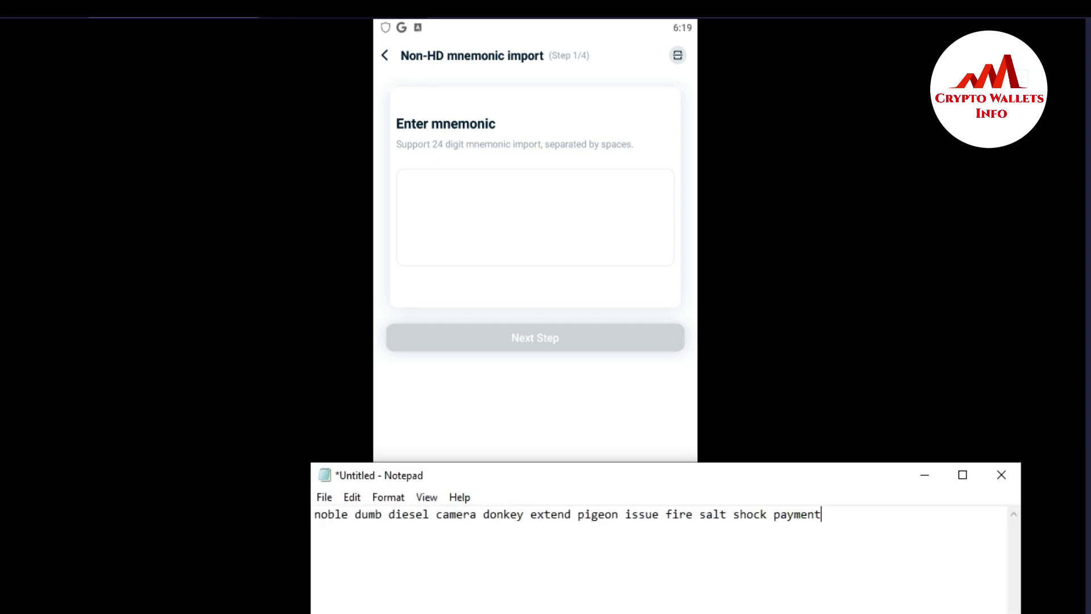
pyautogui.moveTo(591, 482); pyautogui.dragTo(635, 315)
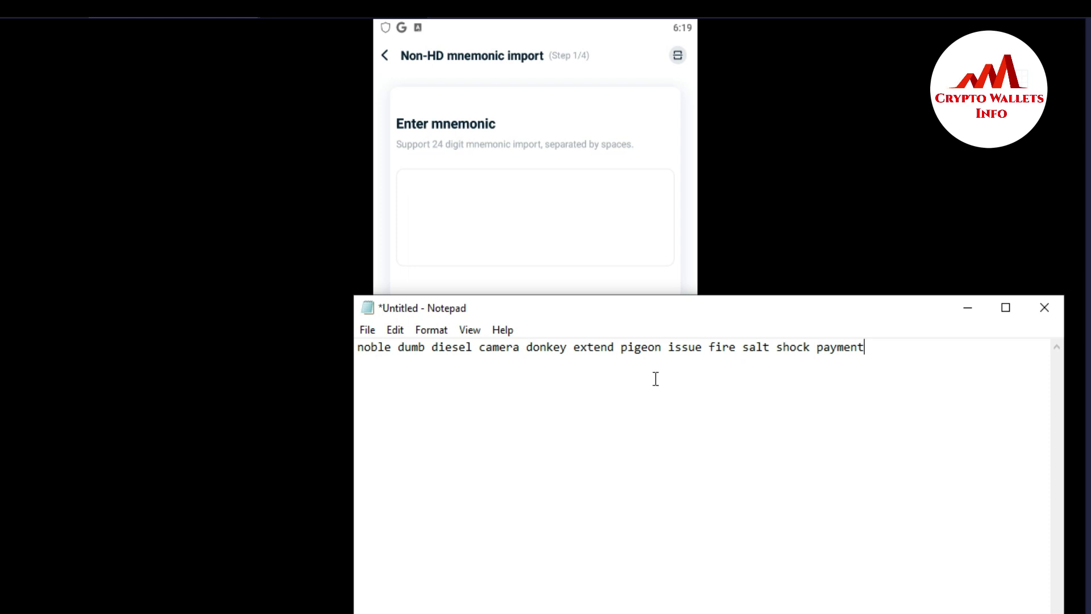
pyautogui.click(966, 309)
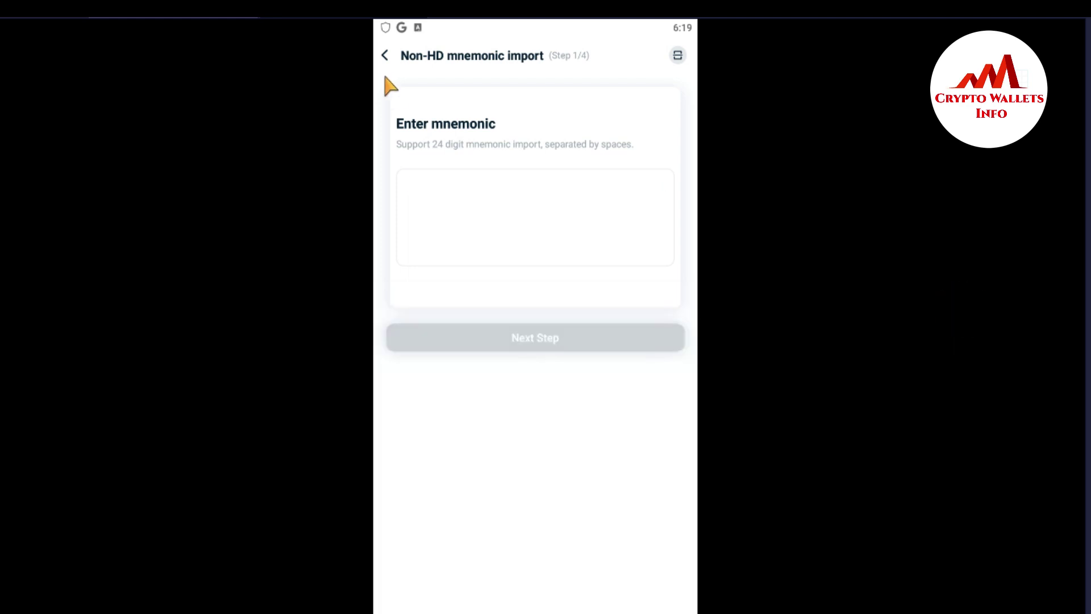
pyautogui.click(384, 57)
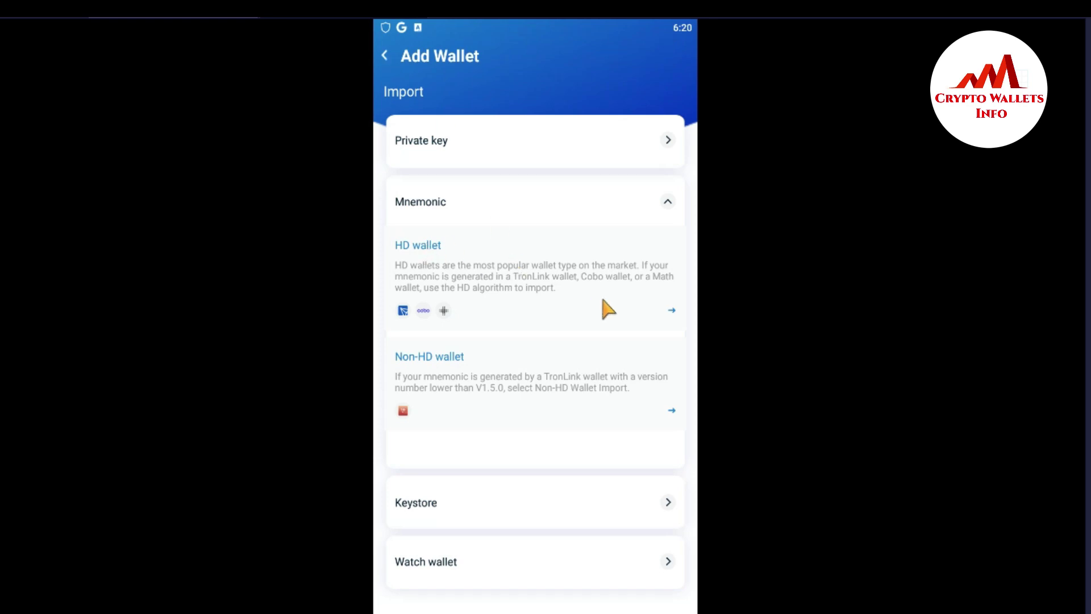
# Step: Start an HD mnemonic import and arrange the Notepad recovery phrase beside the import form
pyautogui.click(674, 311)
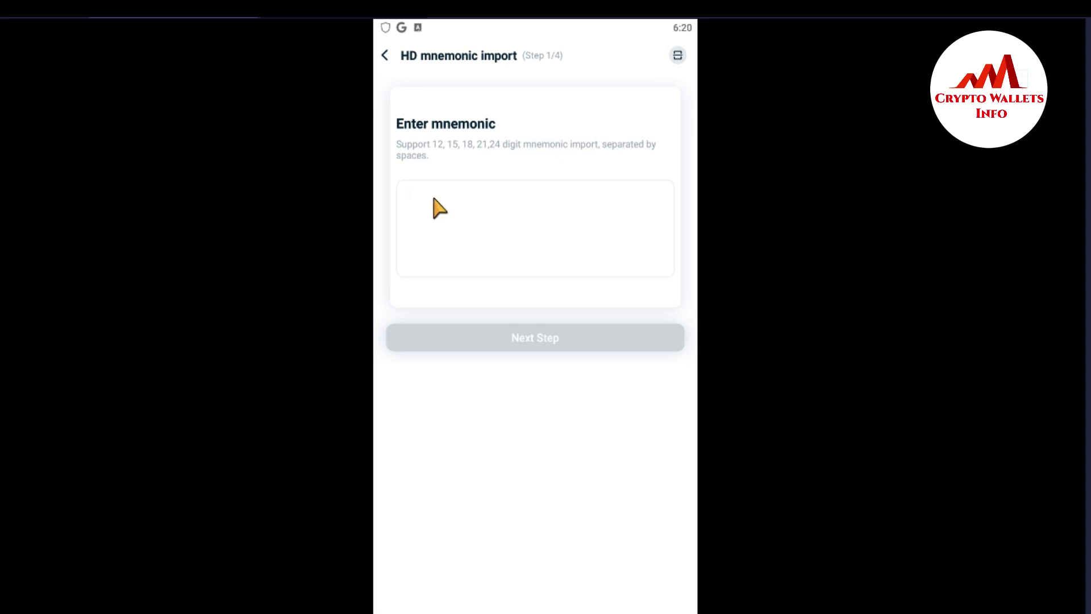
pyautogui.hotkey('alt', 'Tab')
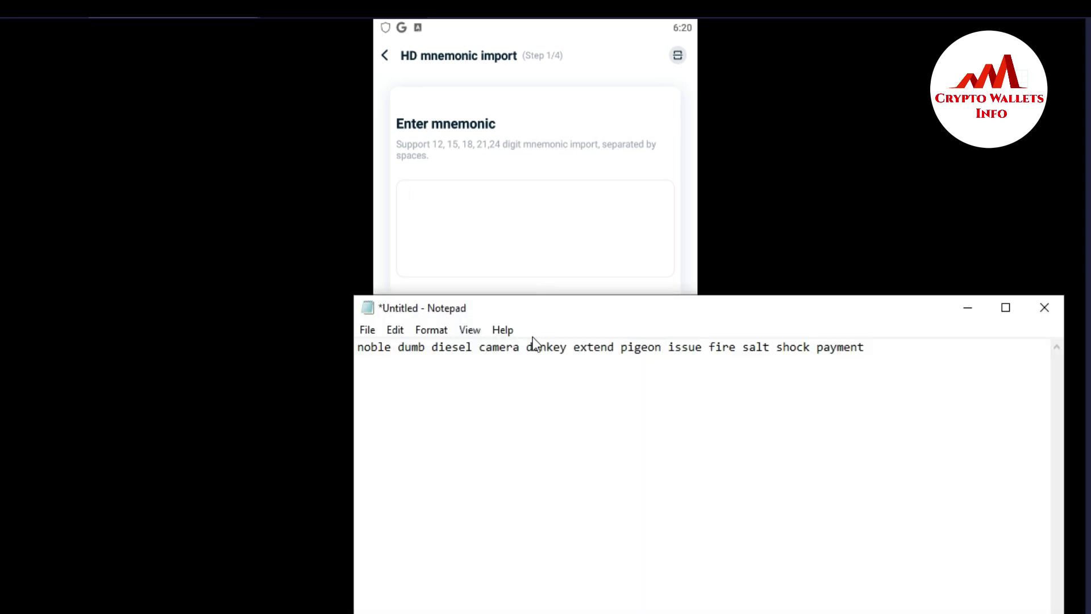
pyautogui.moveTo(517, 305); pyautogui.dragTo(780, 151)
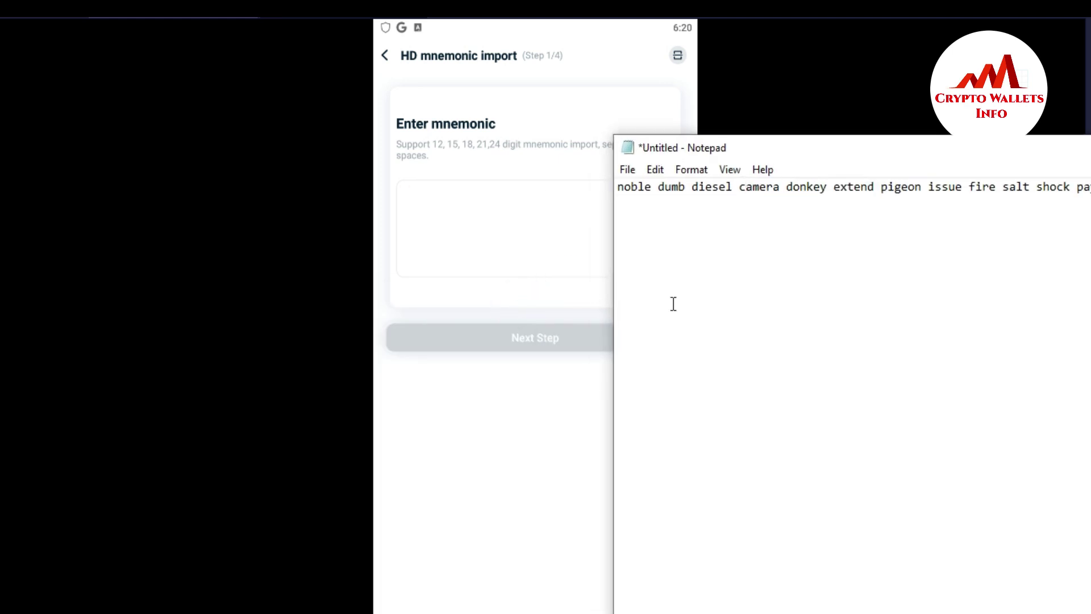
pyautogui.moveTo(612, 329); pyautogui.dragTo(737, 315)
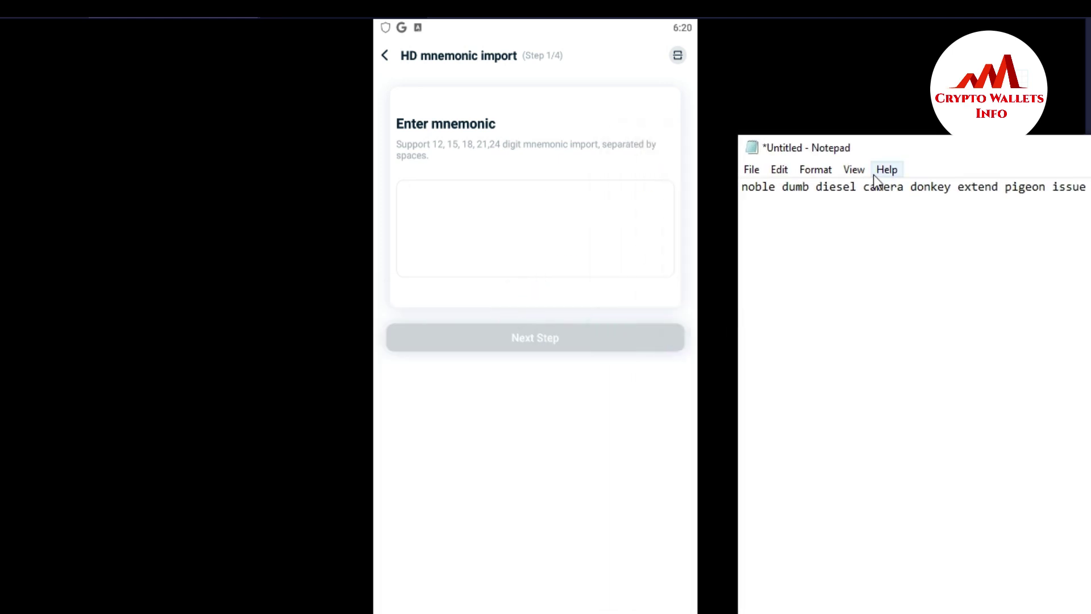
pyautogui.moveTo(890, 153); pyautogui.dragTo(855, 78)
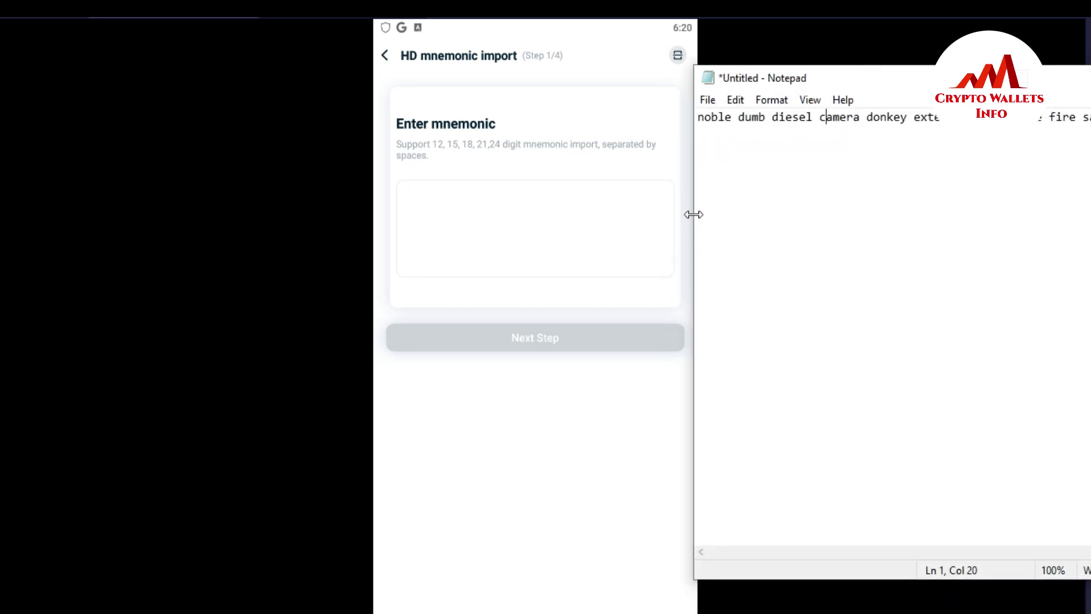
pyautogui.moveTo(693, 215); pyautogui.dragTo(746, 215)
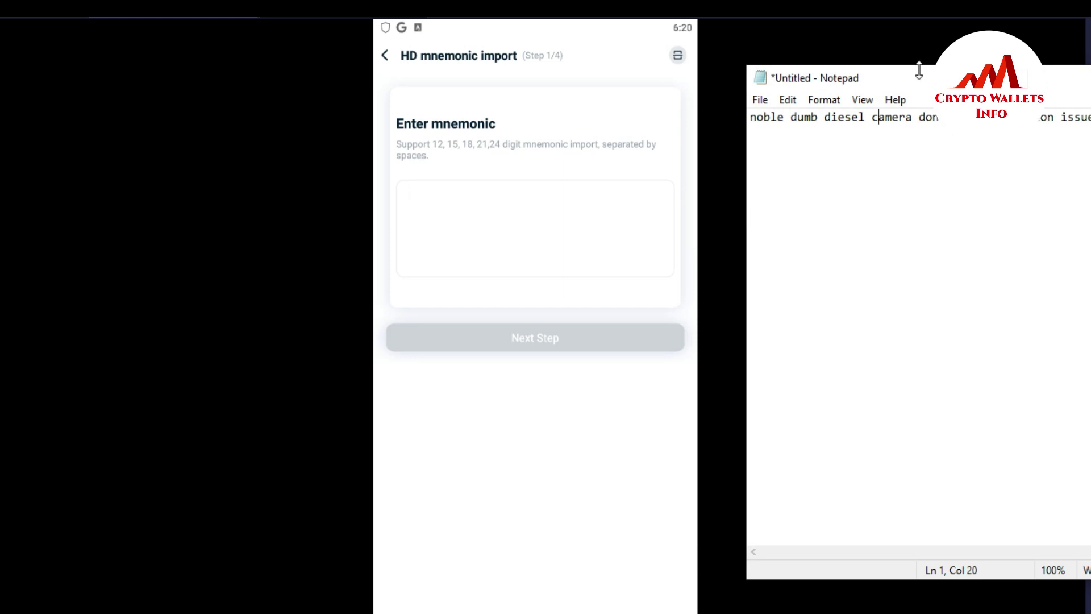
pyautogui.moveTo(919, 73); pyautogui.dragTo(839, 42)
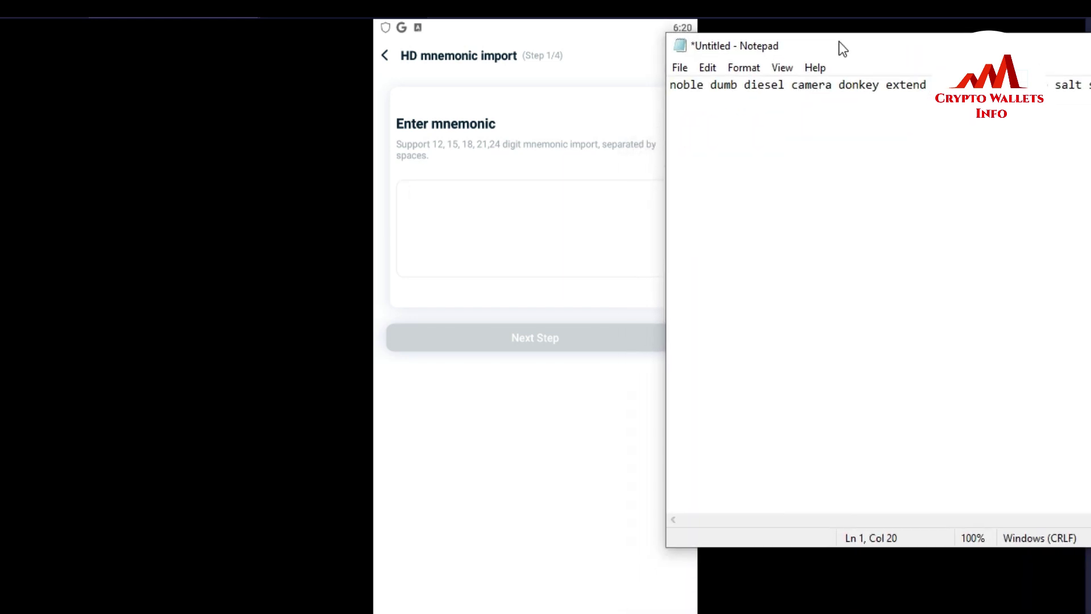
pyautogui.click(974, 84)
pyautogui.press('Return')
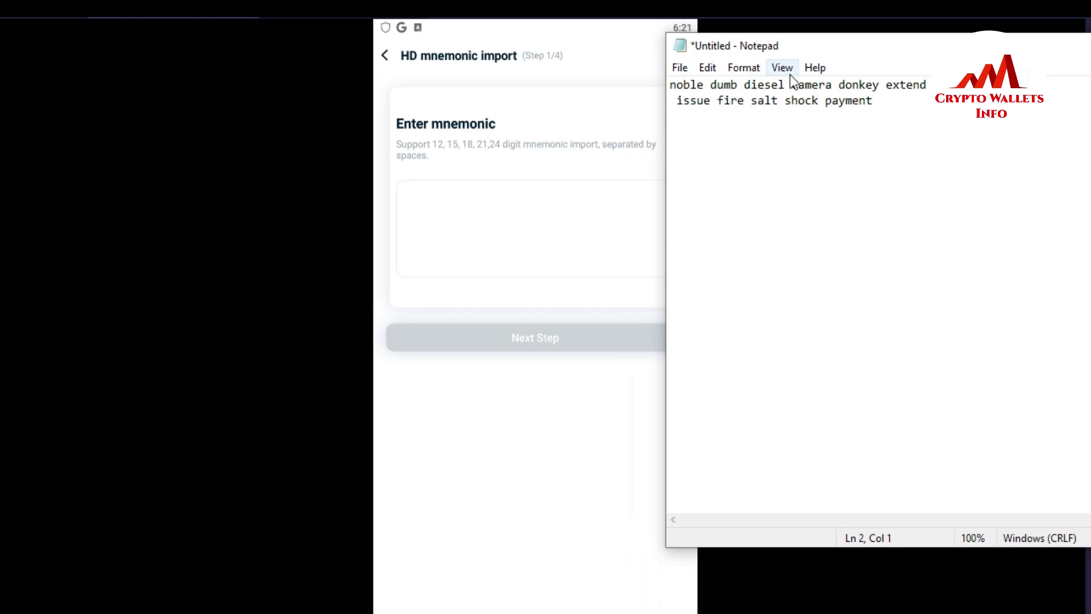
pyautogui.moveTo(794, 44); pyautogui.dragTo(838, 70)
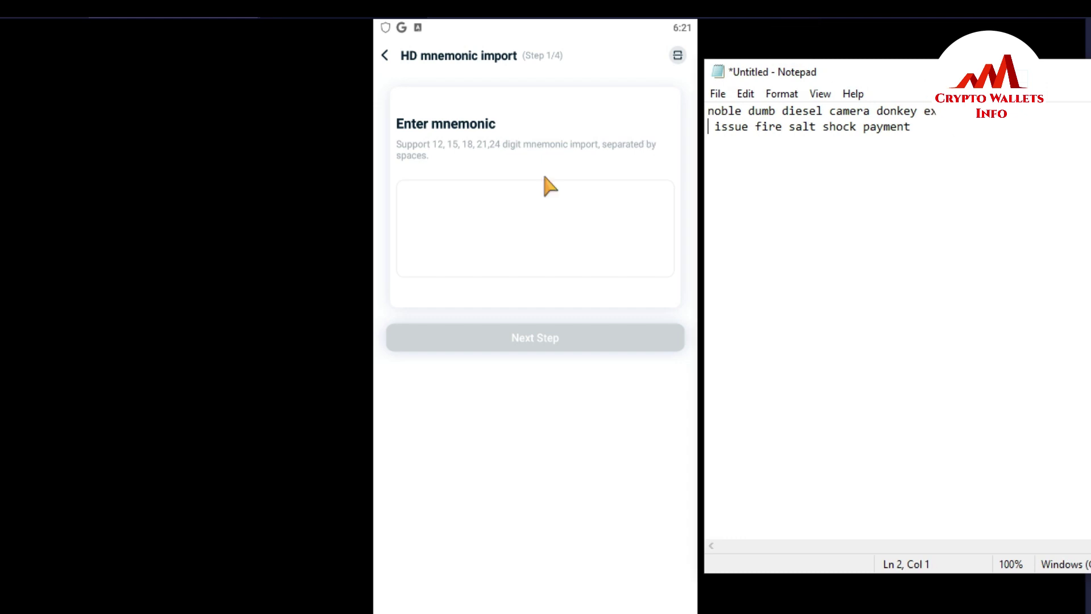
pyautogui.click(478, 194)
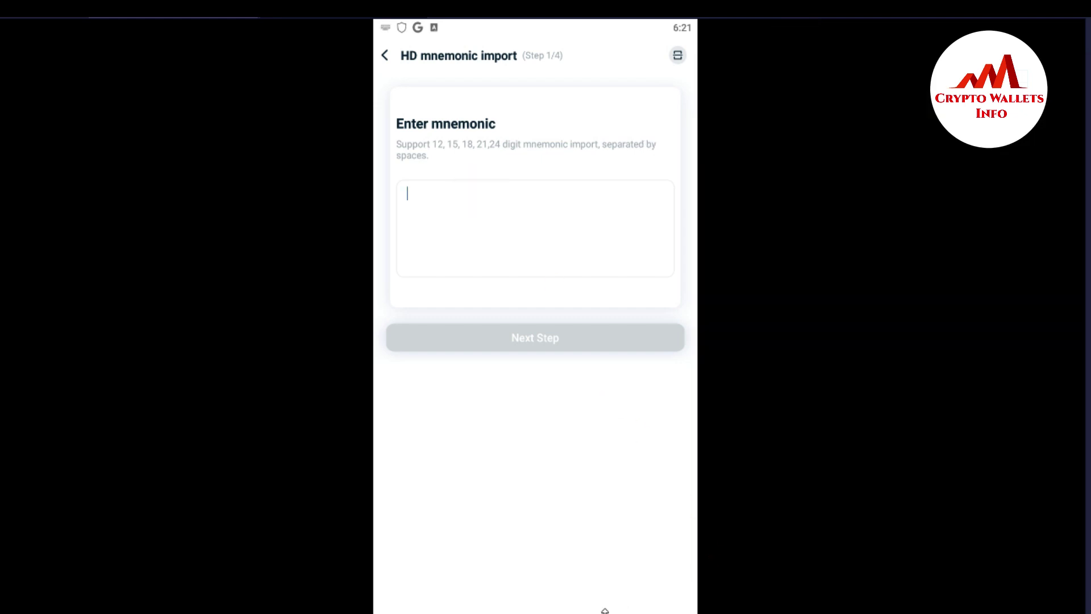
pyautogui.hotkey('alt', 'Tab')
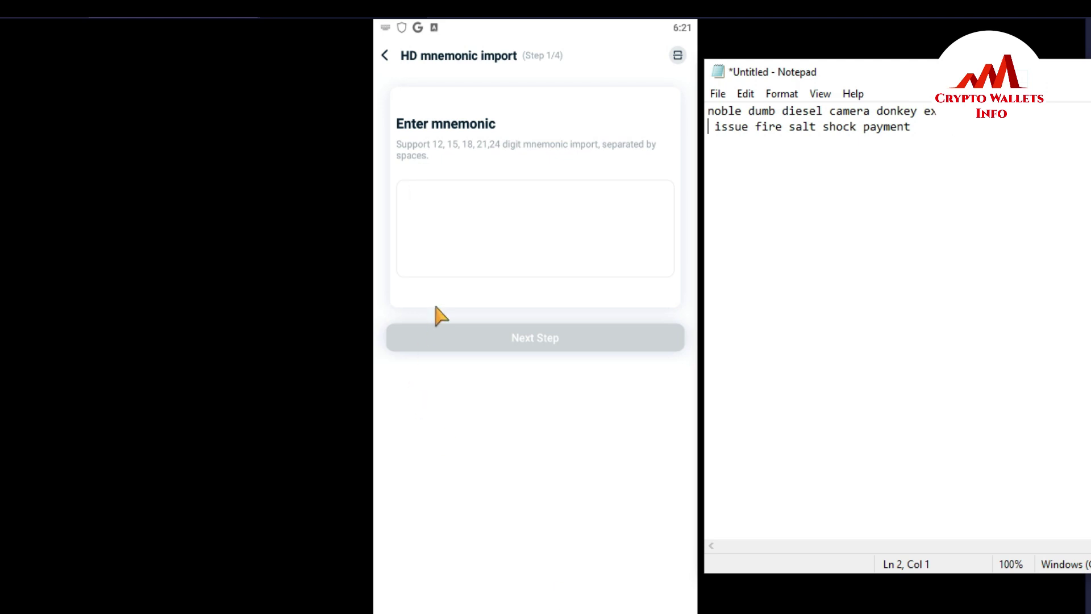
pyautogui.write('n')
pyautogui.click(442, 205)
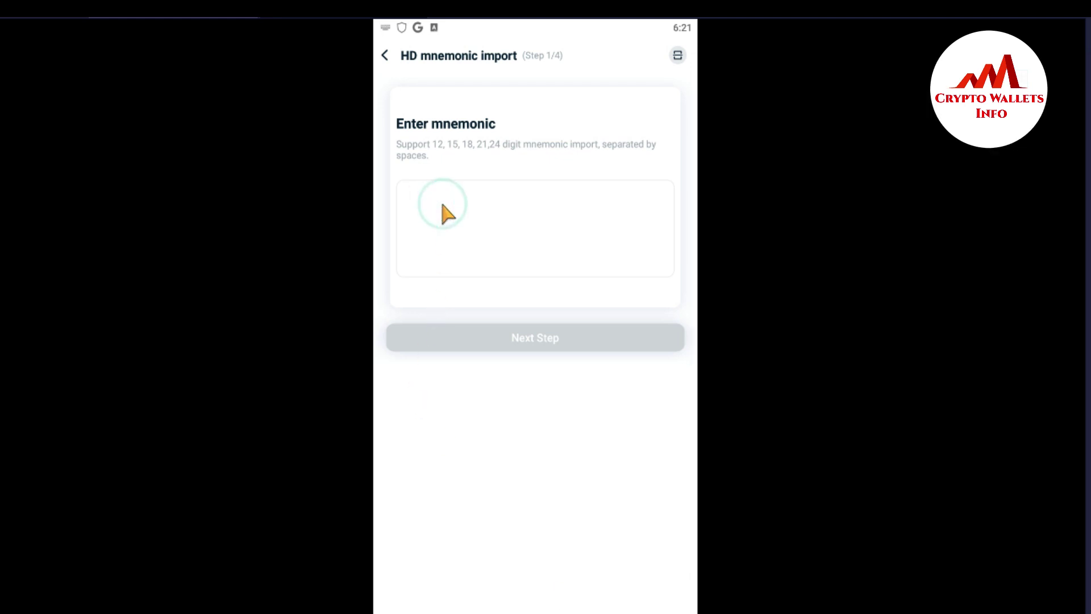
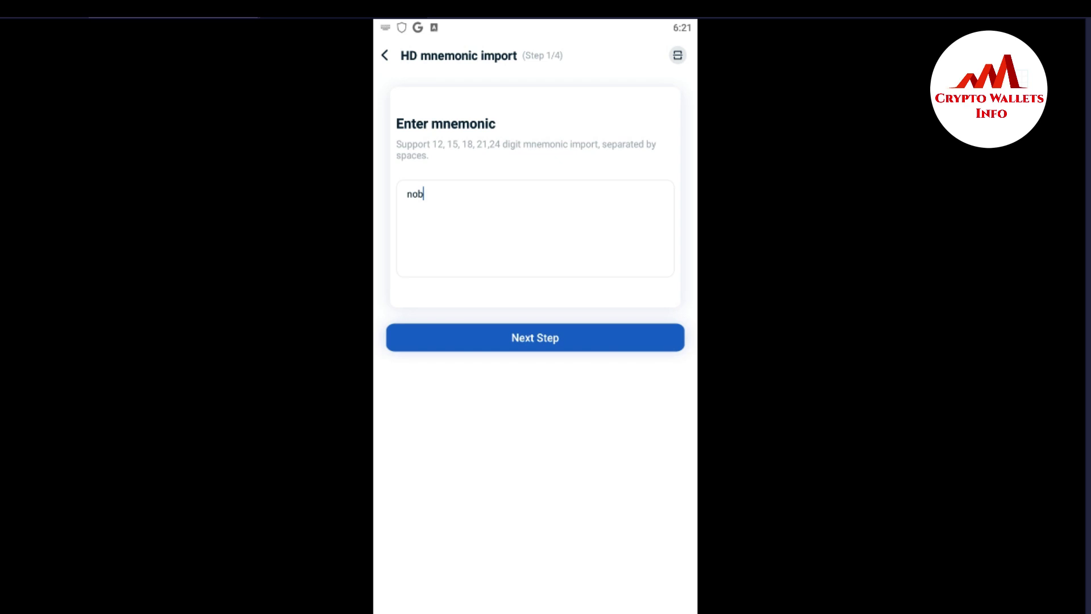
pyautogui.hotkey('alt', 'Tab')
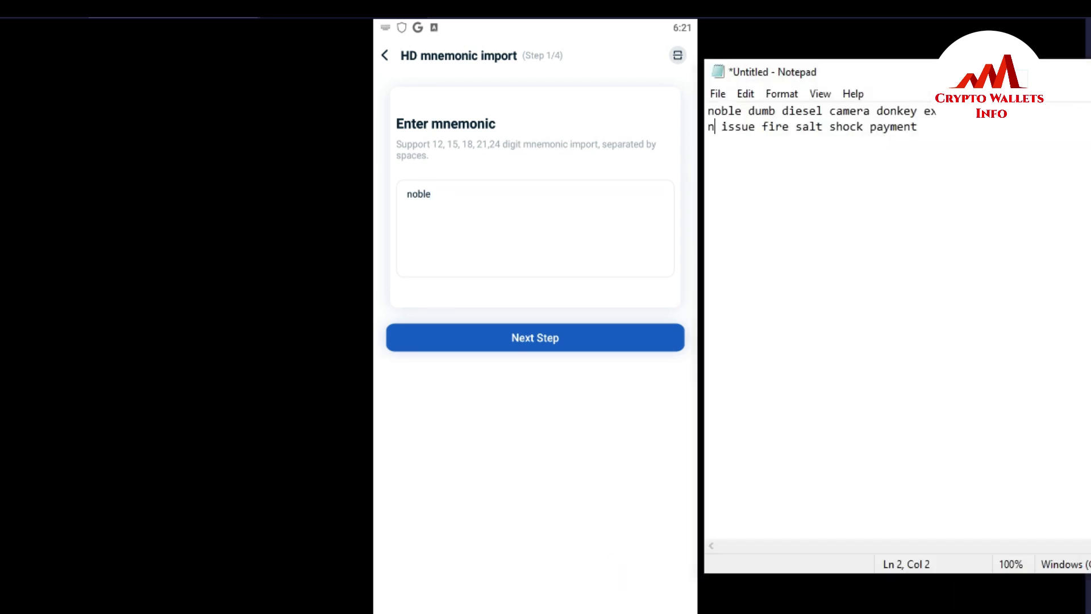
pyautogui.hotkey('alt', 'Tab')
pyautogui.hotkey('alt', 'Tab')
pyautogui.hotkey('alt', 'Tab')
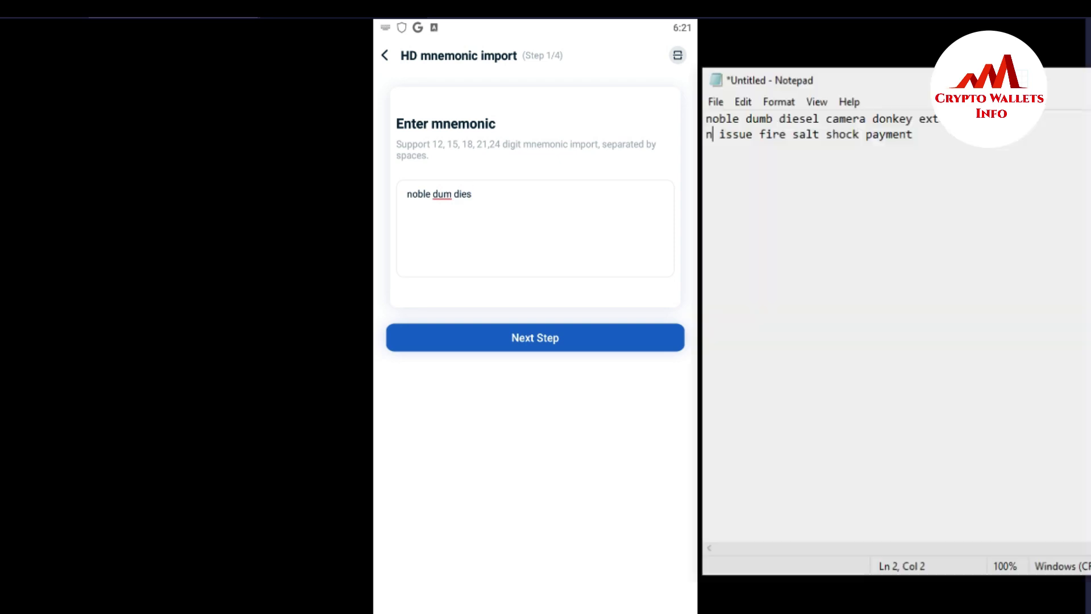
pyautogui.hotkey('alt', 'Tab')
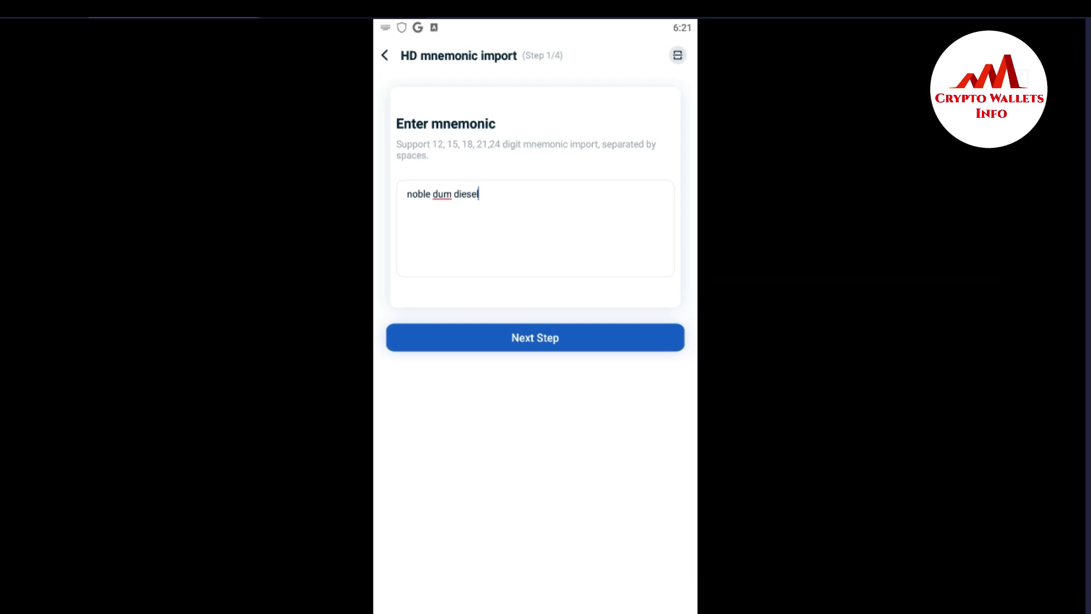
pyautogui.hotkey('alt', 'Tab')
pyautogui.hotkey('alt', 'Tab')
pyautogui.click(449, 195)
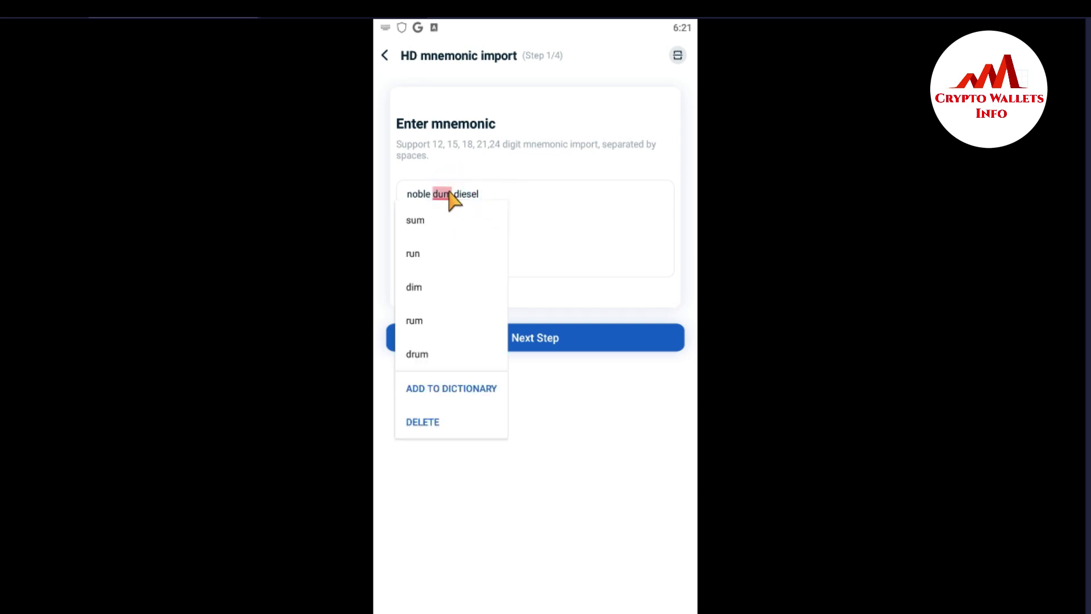
pyautogui.write('du')
pyautogui.press('BackSpace')
pyautogui.press('BackSpace')
pyautogui.write('b')
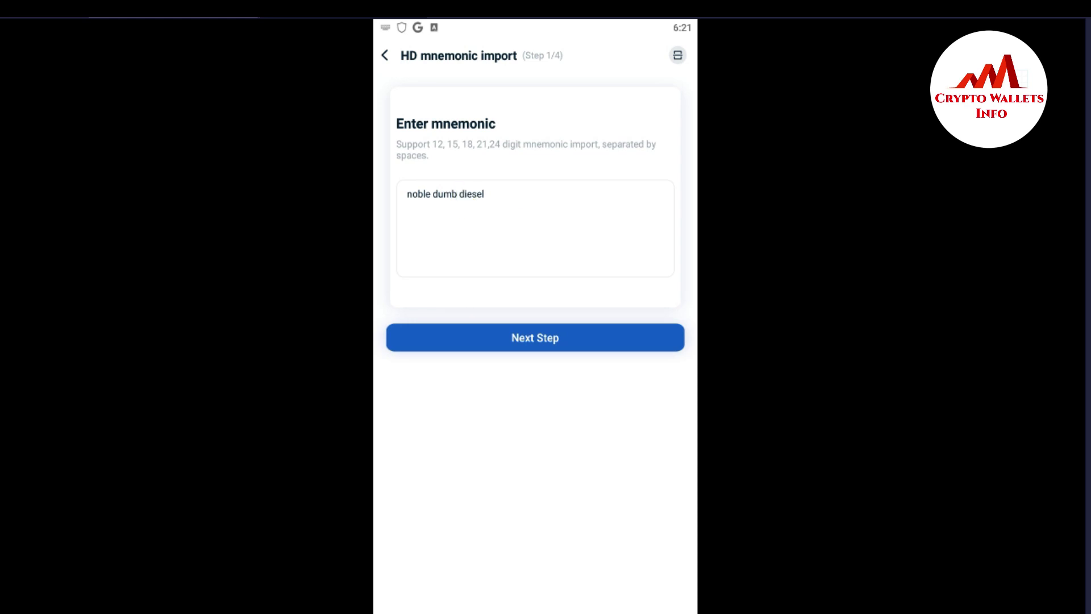
pyautogui.click(515, 195)
pyautogui.click(619, 611)
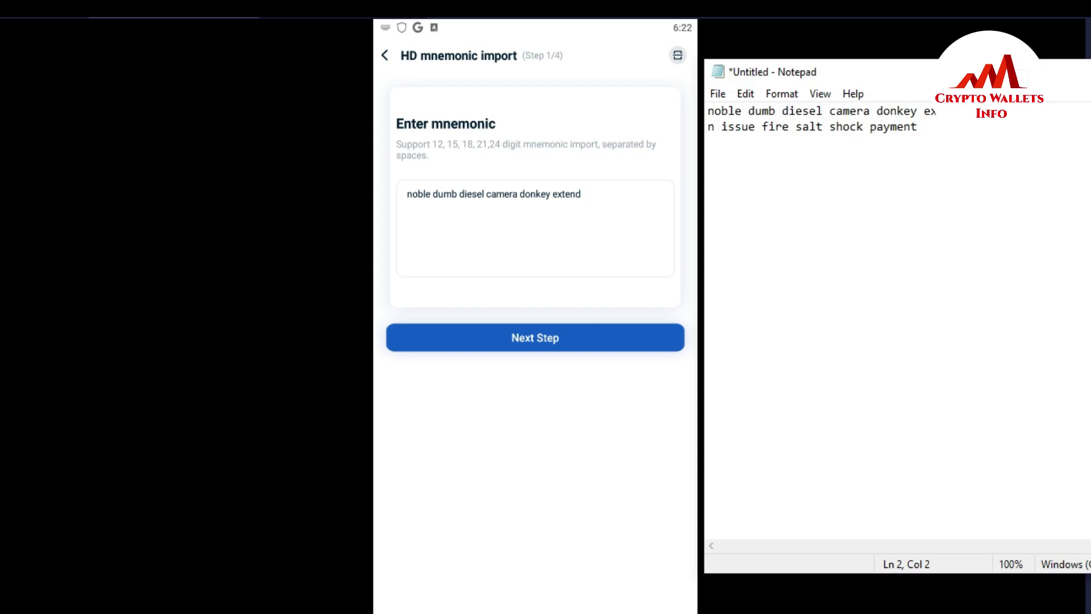
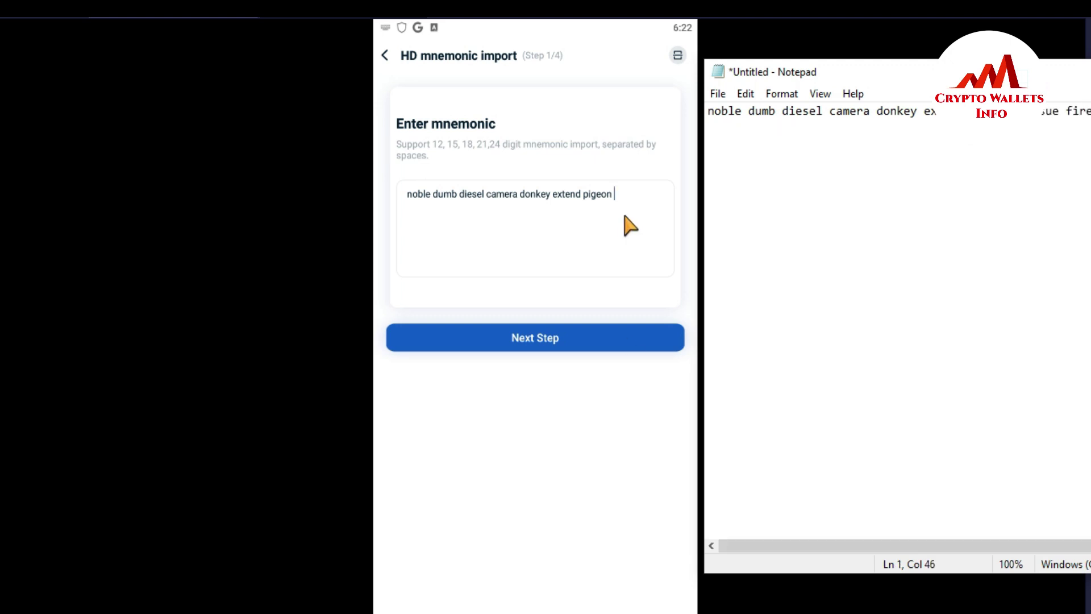
pyautogui.click(632, 211)
pyautogui.write('n')
pyautogui.press('BackSpace')
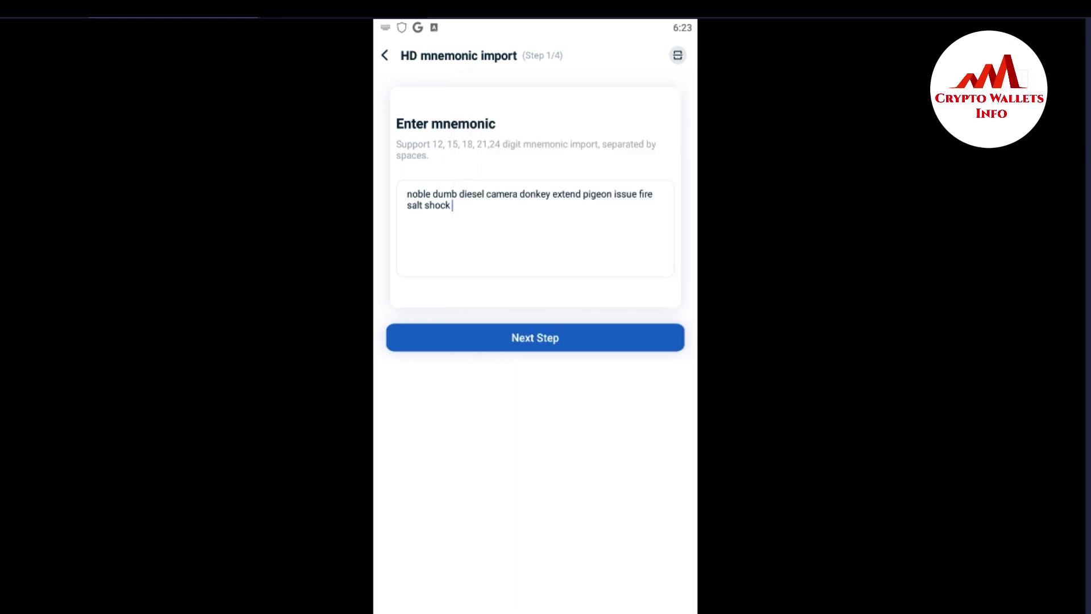
pyautogui.click(537, 335)
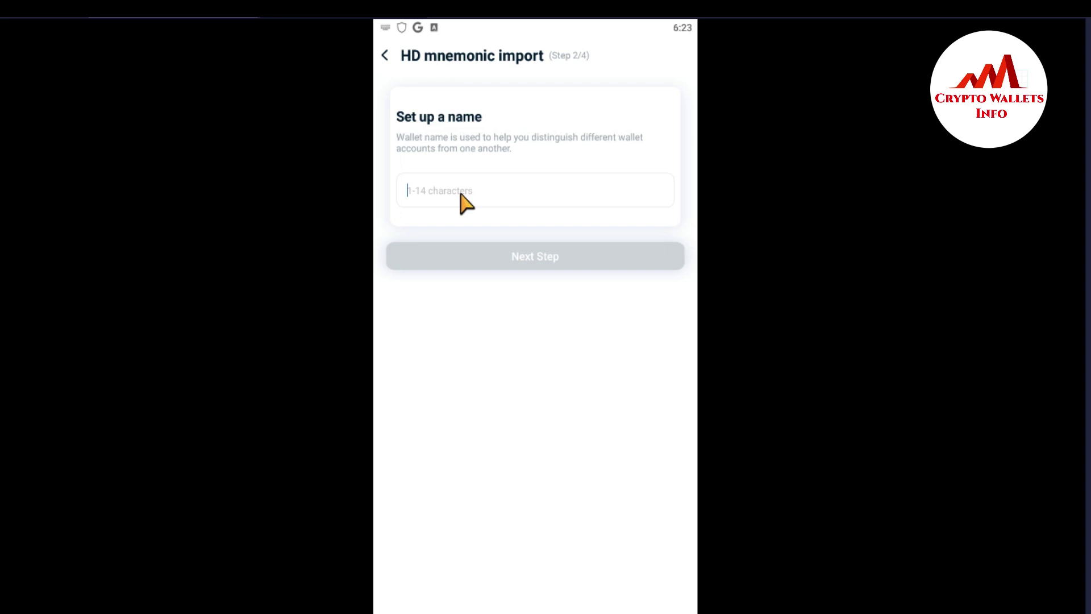
# Step: Enter 'TRX WALLET IM' in the wallet's Set up a name field
pyautogui.write('TRX WALLET ')
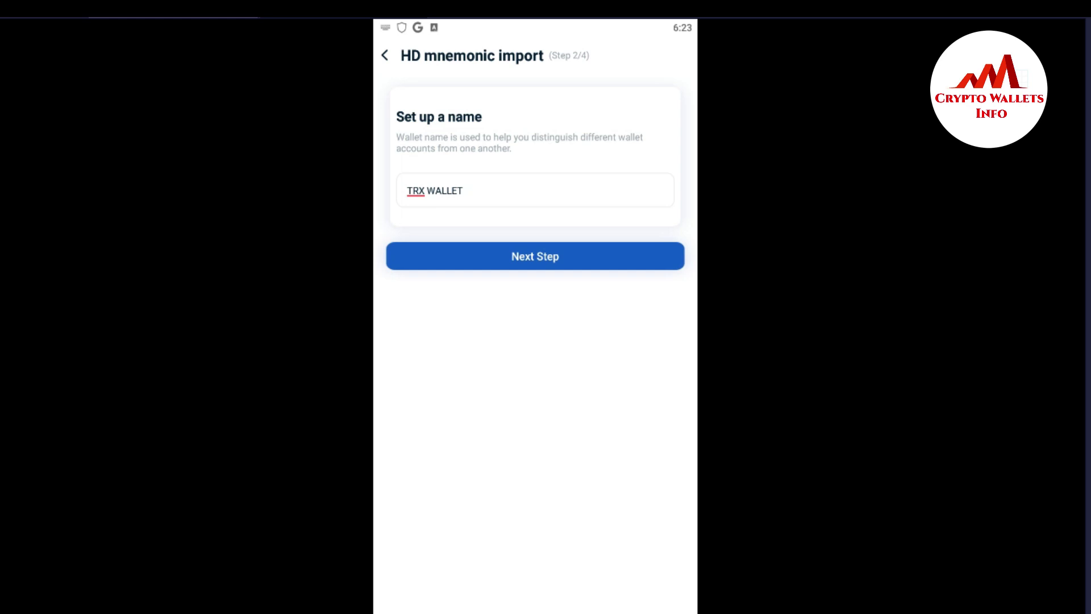
pyautogui.write('IMP')
# Step: Confirm the name, set a wallet password meeting the strength rules, and start retyping it
pyautogui.click(545, 257)
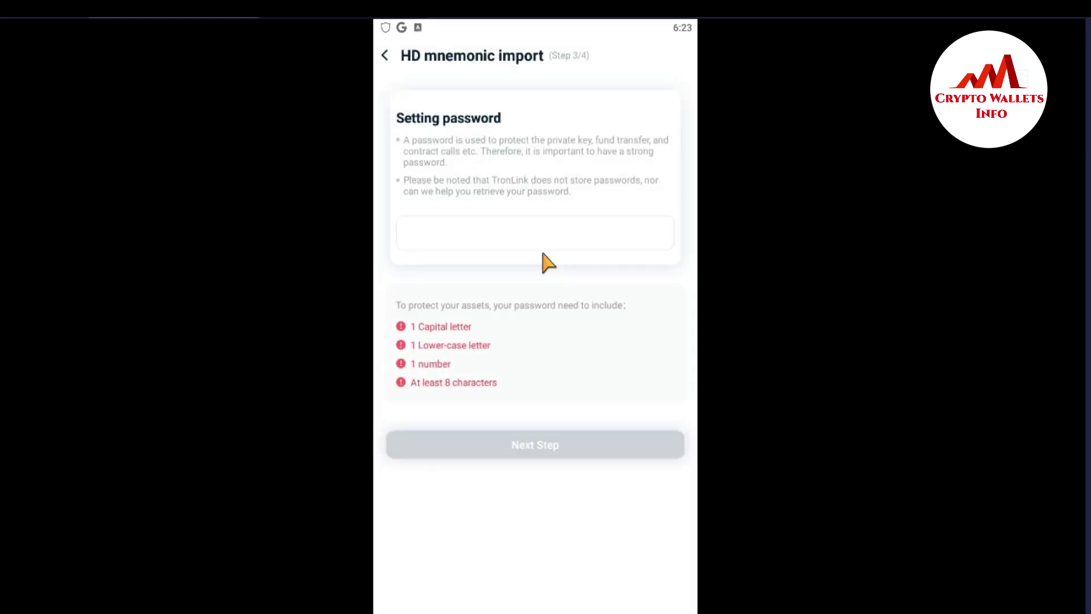
pyautogui.click(506, 246)
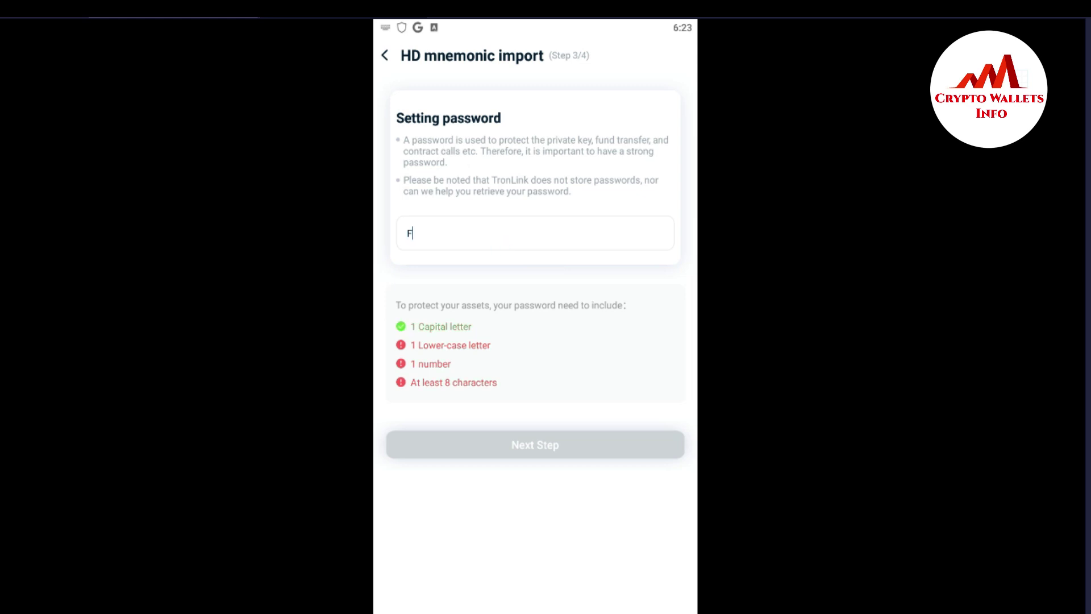
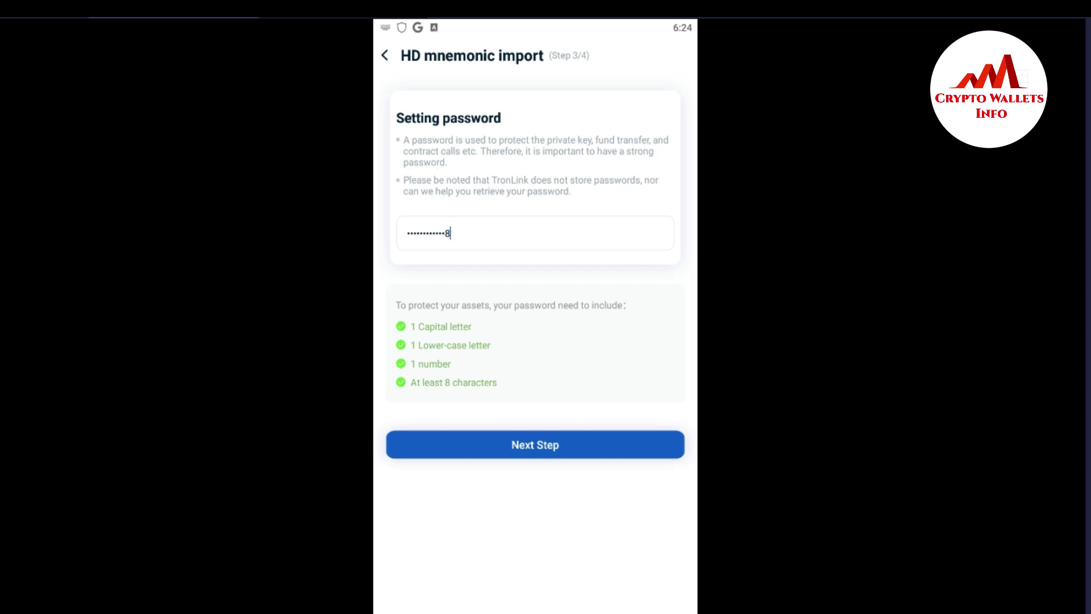
pyautogui.click(547, 453)
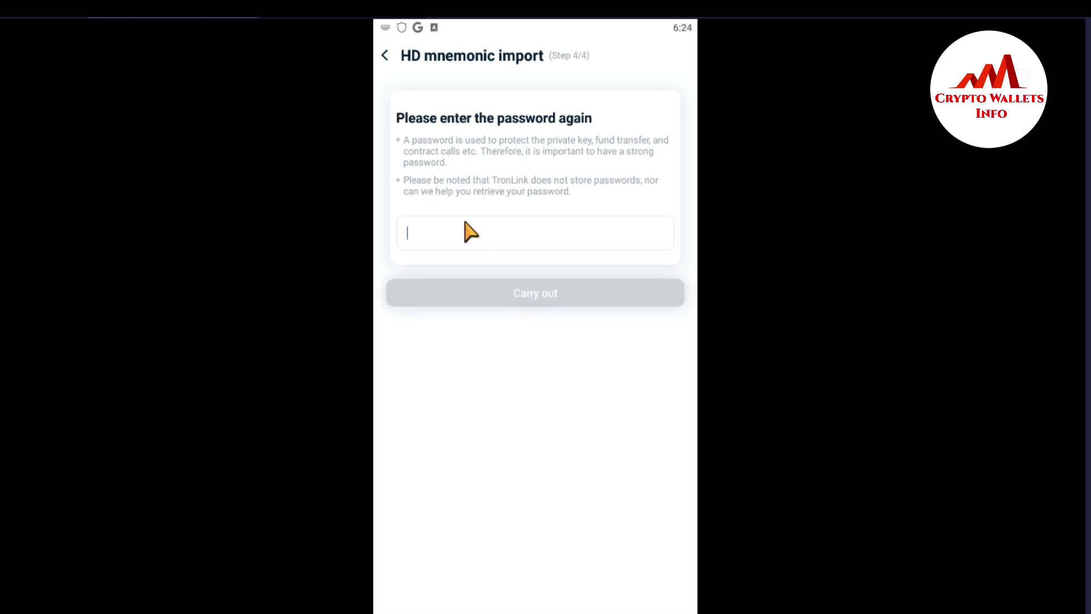
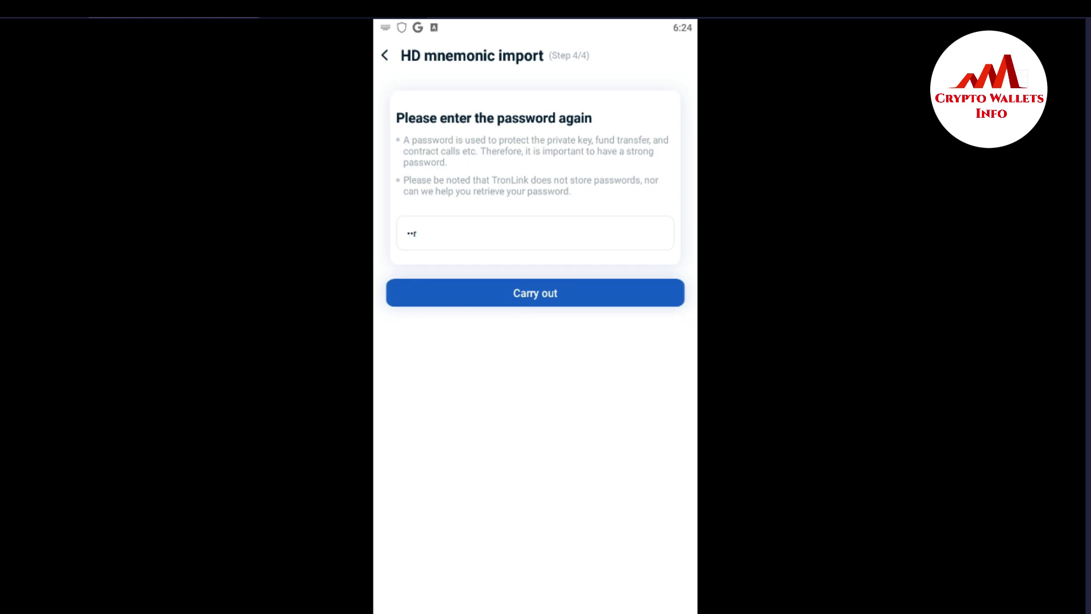
# Step: Complete the import, check the new wallet's empty TRX details, then open its wallet management page
pyautogui.click(537, 301)
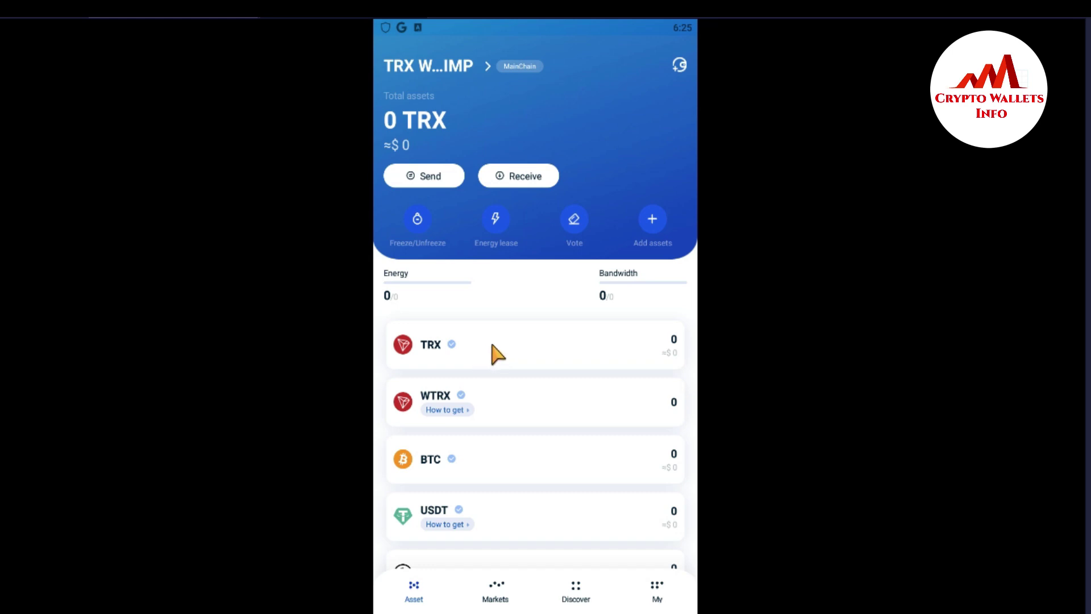
pyautogui.click(492, 344)
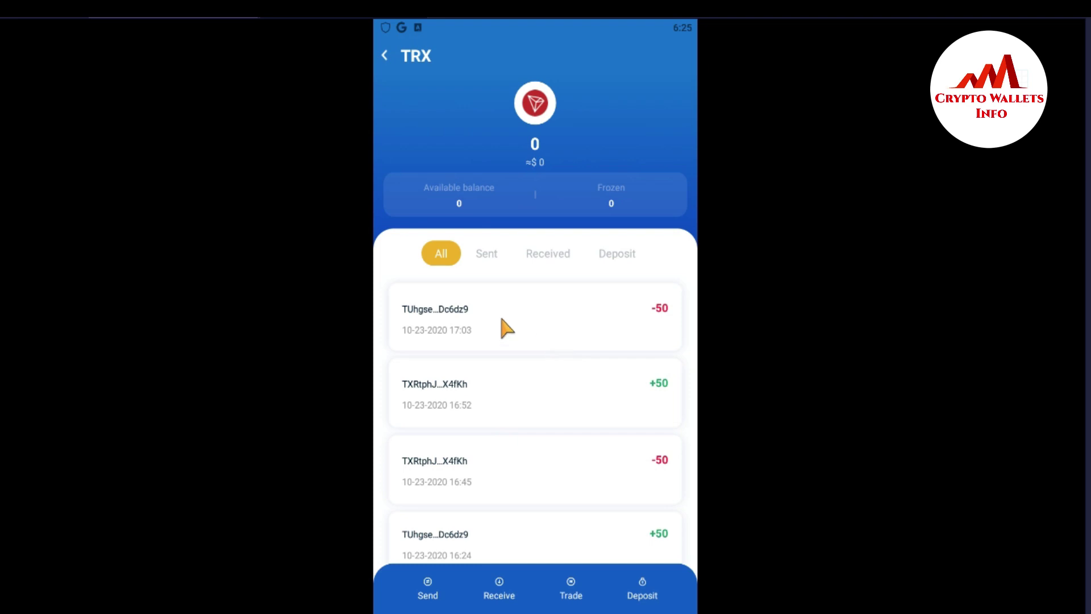
pyautogui.click(383, 55)
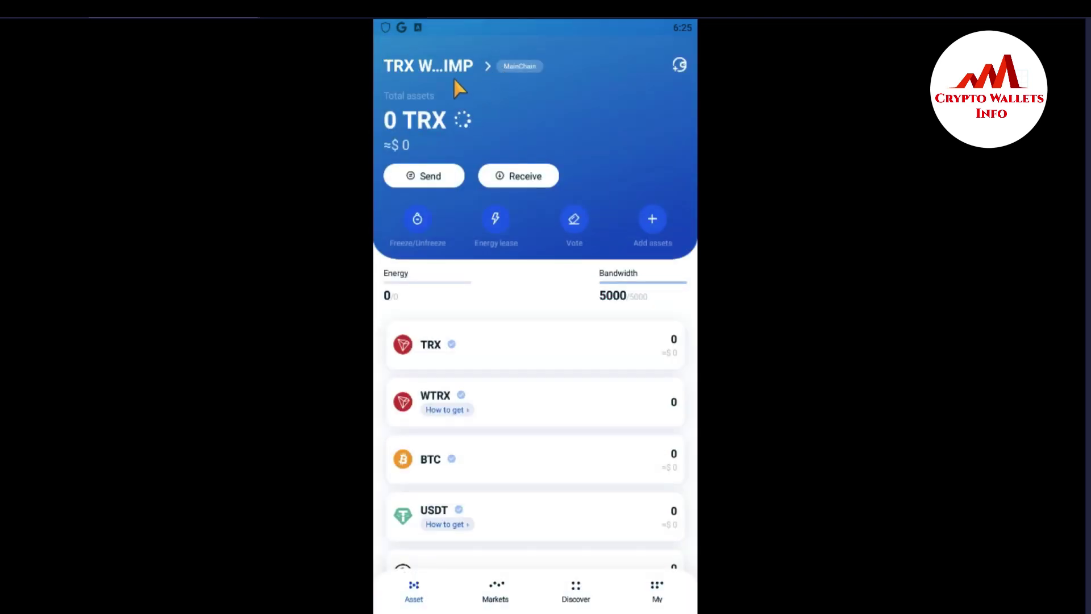
pyautogui.click(480, 64)
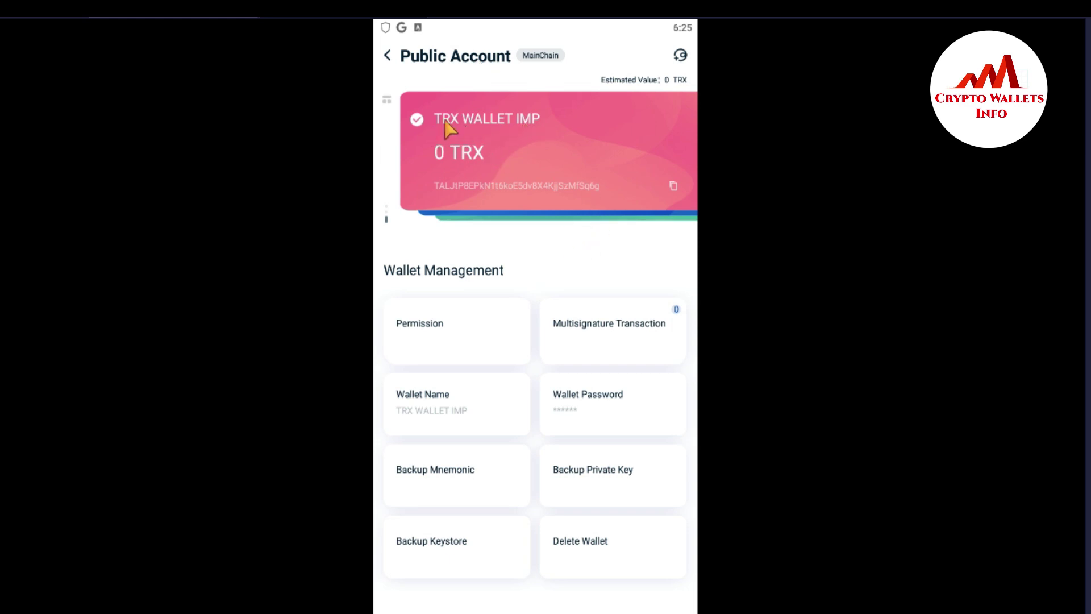
# Step: Spread all wallets out as separate cards, then return to the YouTube channel browser tab
pyautogui.click(387, 101)
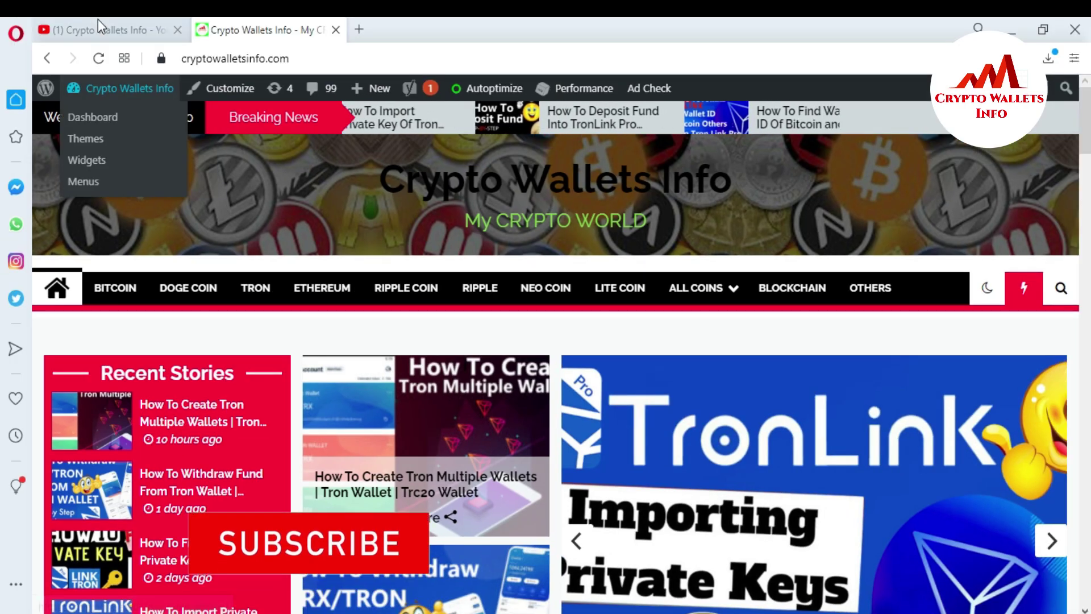
pyautogui.click(97, 19)
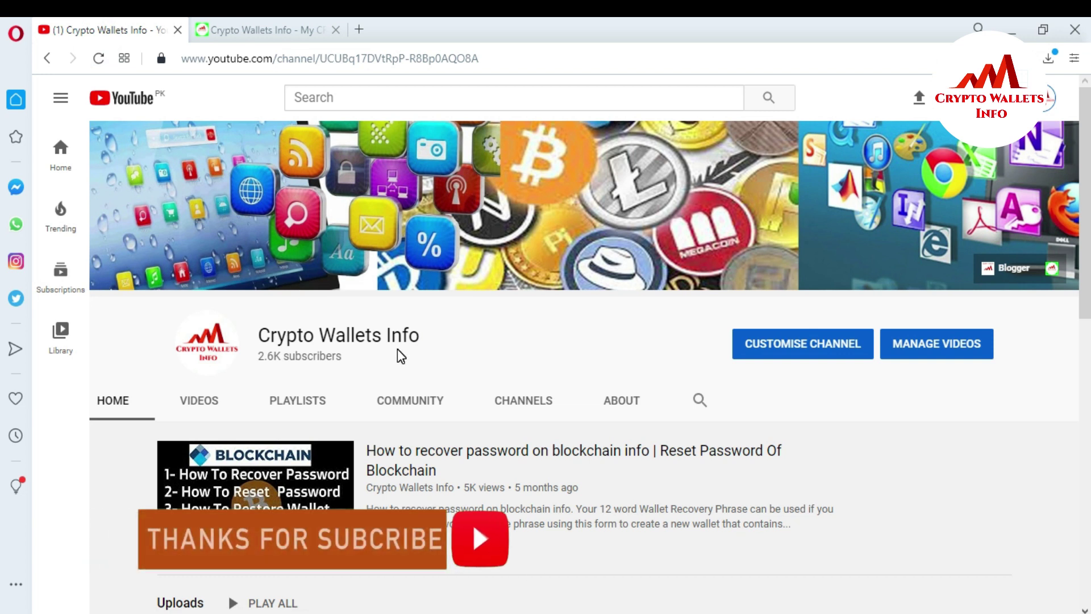
# Step: Switch to the cryptowalletsinfo.com tab, scroll down slightly, and bring up the ALL COINS menu
pyautogui.click(246, 22)
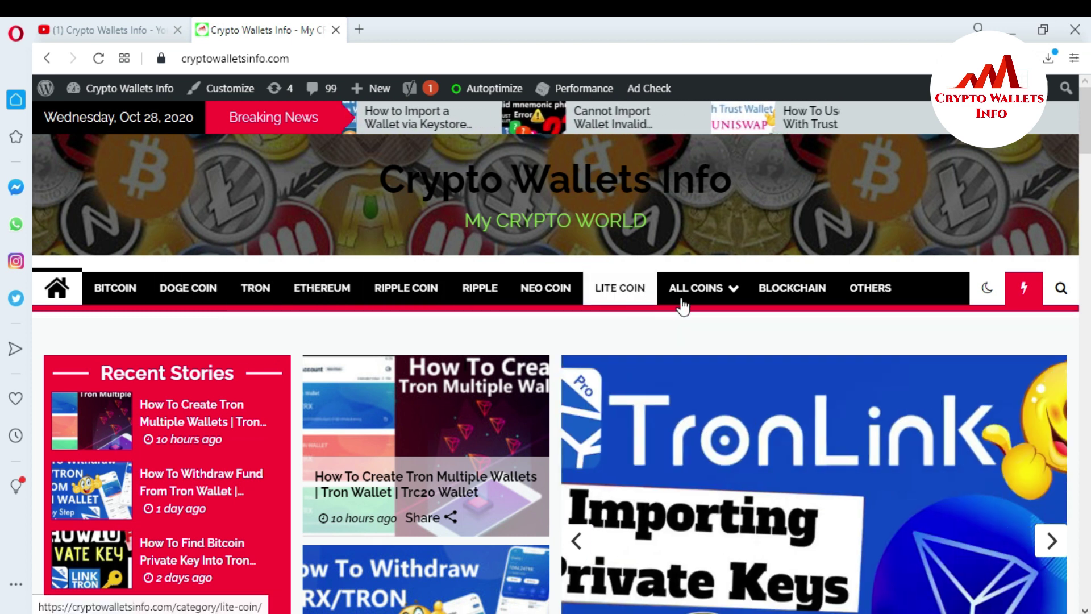
pyautogui.moveTo(739, 293)
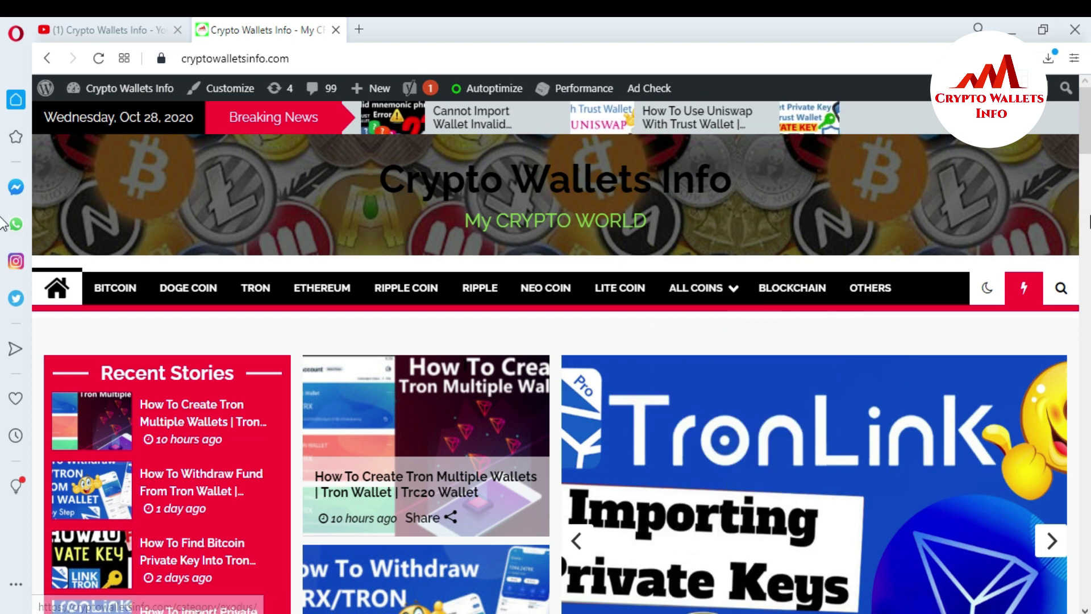
pyautogui.scroll(-3, 1085, 132)
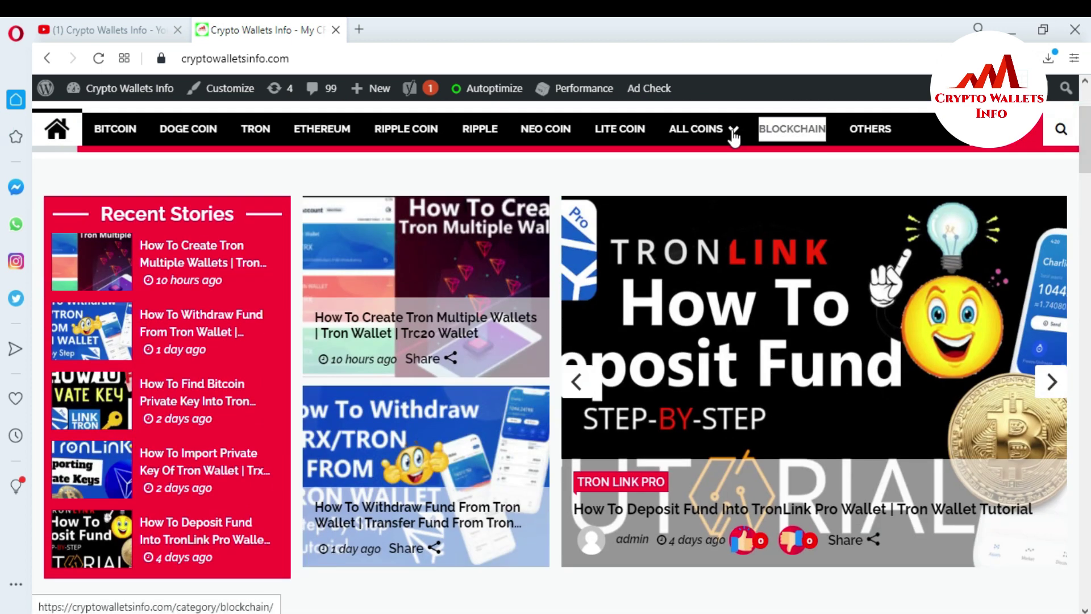
pyautogui.moveTo(733, 136)
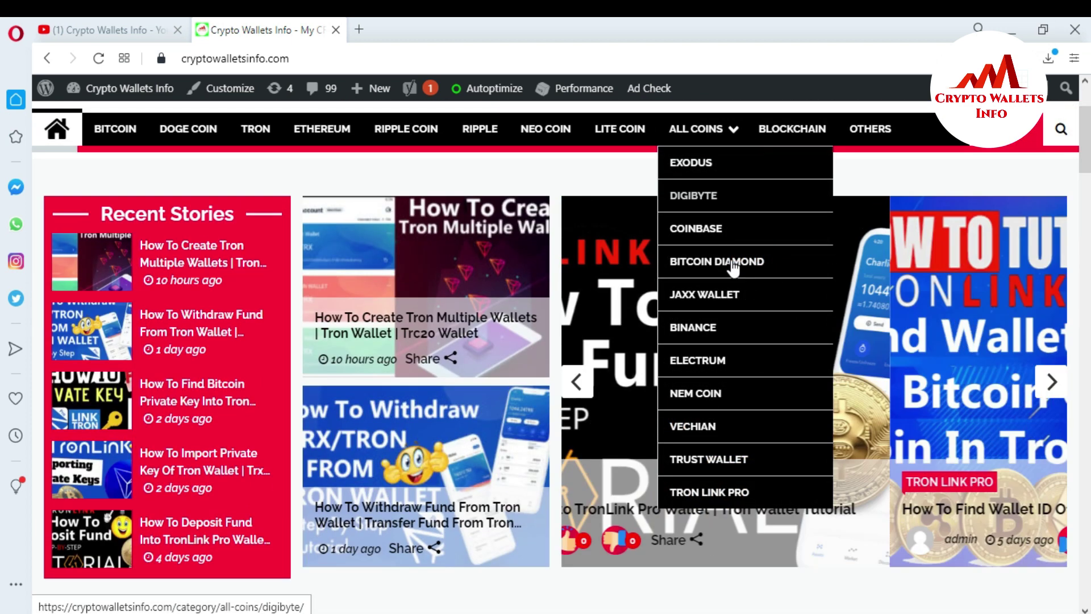